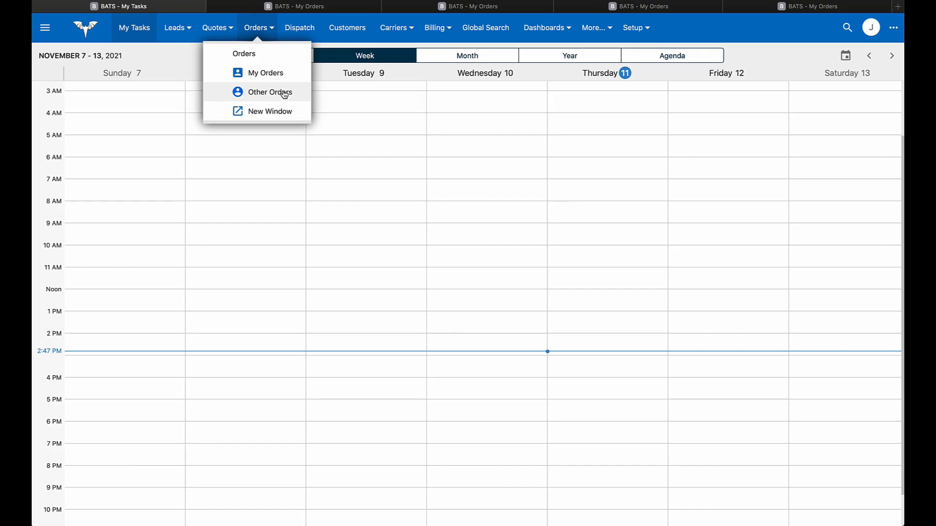
- Filter My Orders by Status to Dispatched, narrowing 74 orders to 2
click(284, 78)
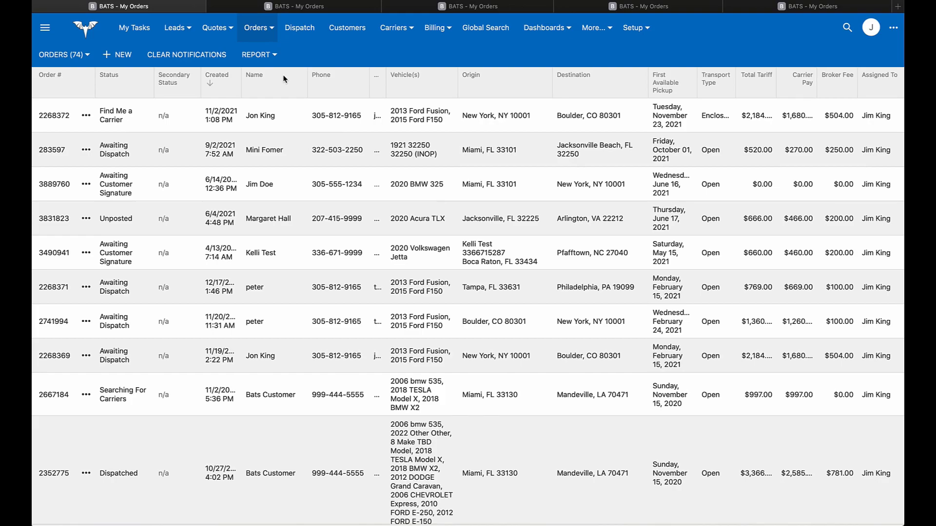
click(115, 84)
click(94, 341)
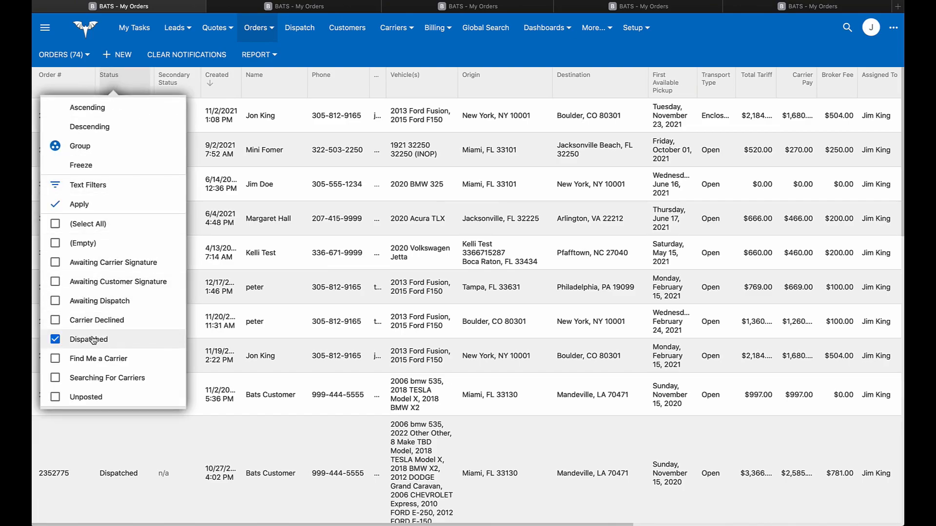
click(97, 209)
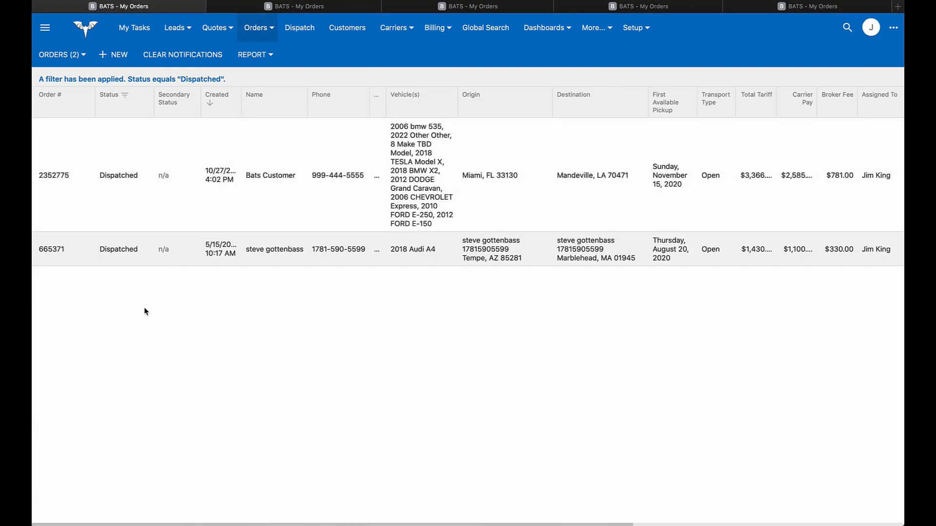
- Swap the Status filter from Dispatched to Find Me a Carrier, showing 18 orders
click(125, 95)
click(115, 286)
click(108, 401)
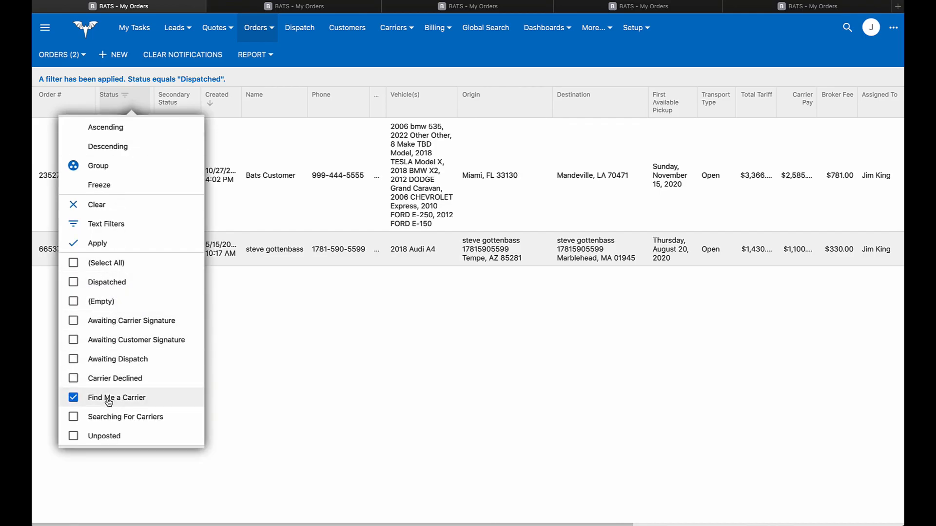
click(119, 247)
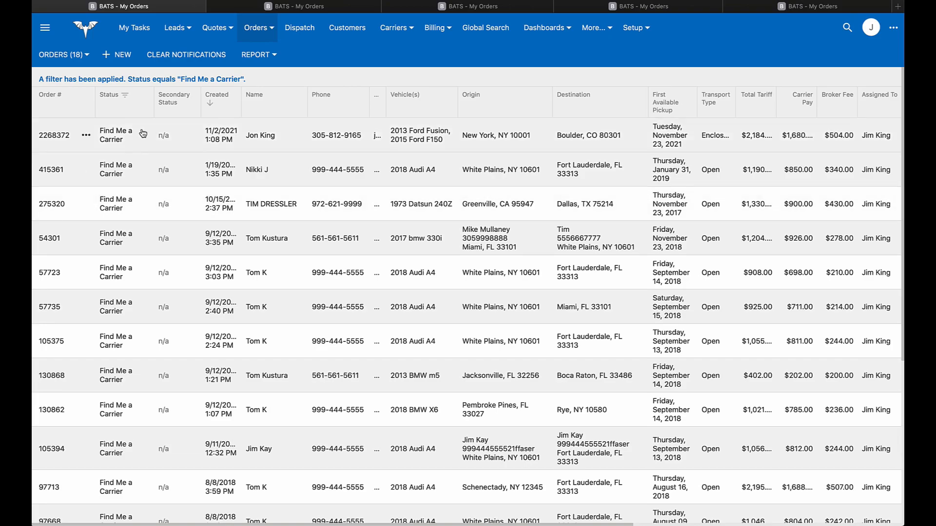
- Change the Status filter to Searching For Carriers, leaving a single order
click(125, 95)
click(108, 284)
click(121, 418)
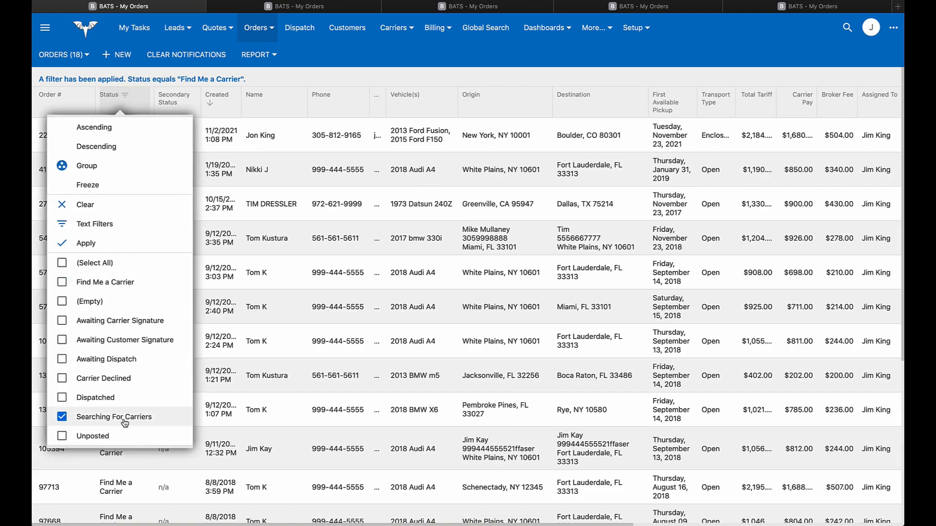
click(114, 243)
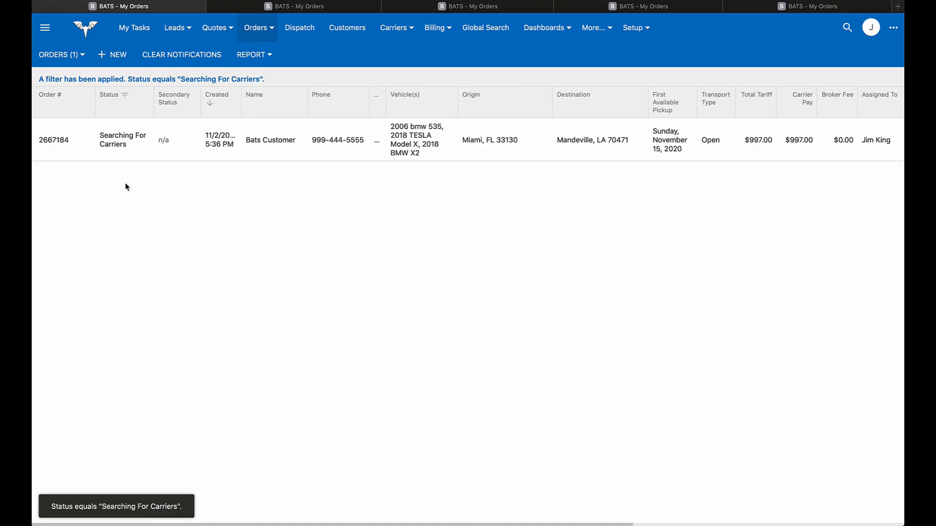
- Clear all filters so My Orders shows all 74 orders again
click(128, 97)
click(95, 263)
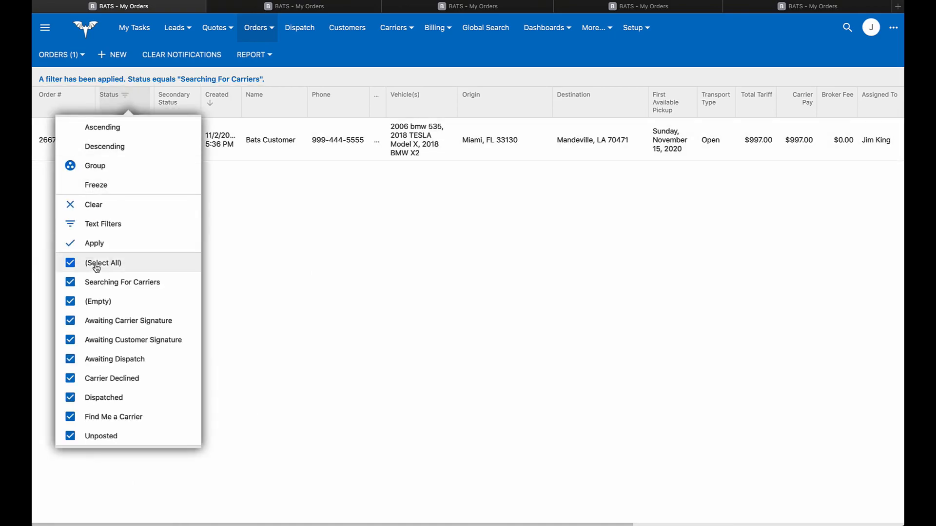
click(258, 81)
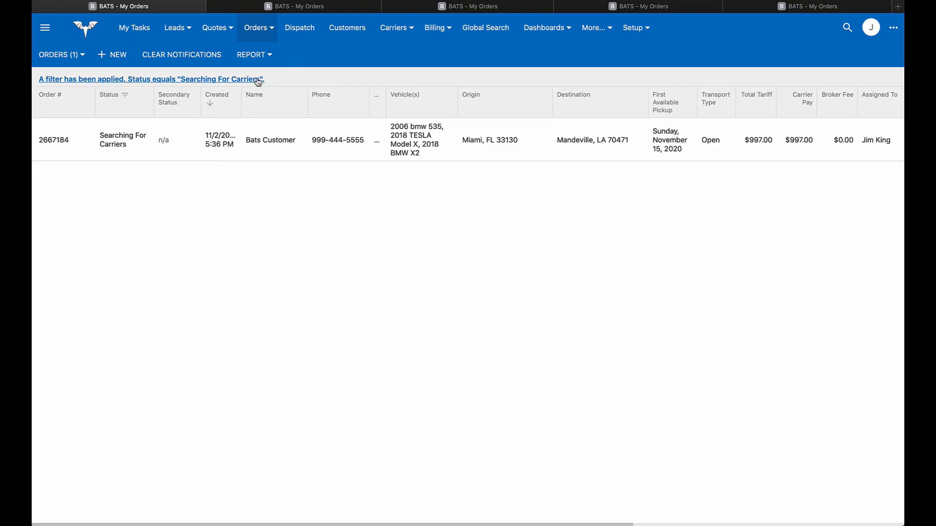
click(173, 80)
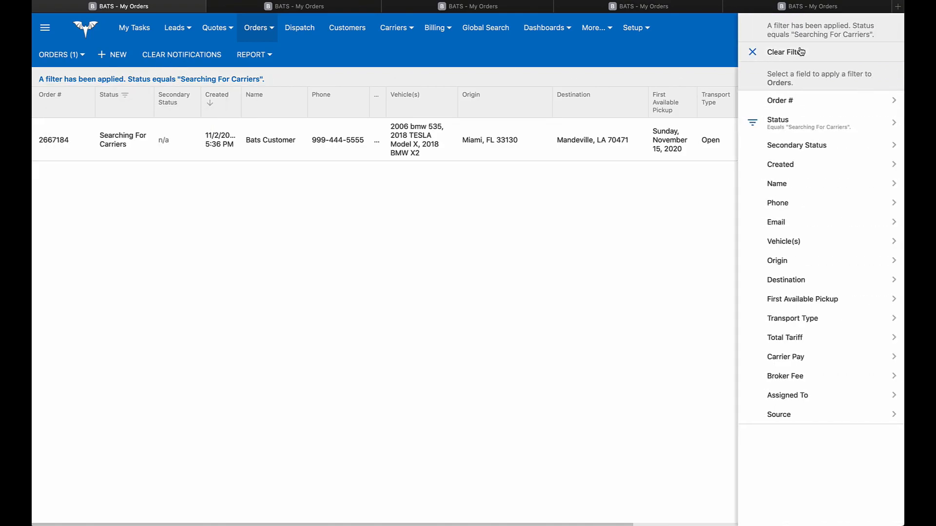
click(800, 52)
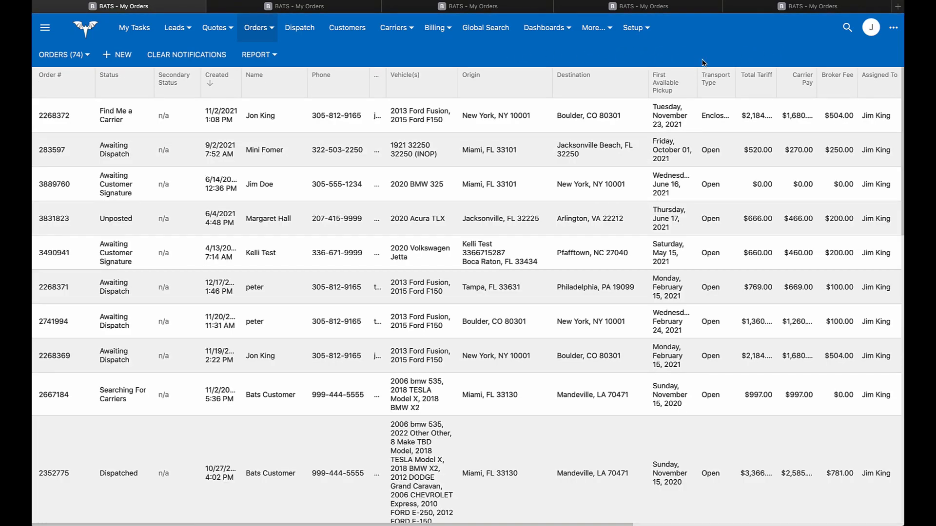
click(714, 82)
click(716, 248)
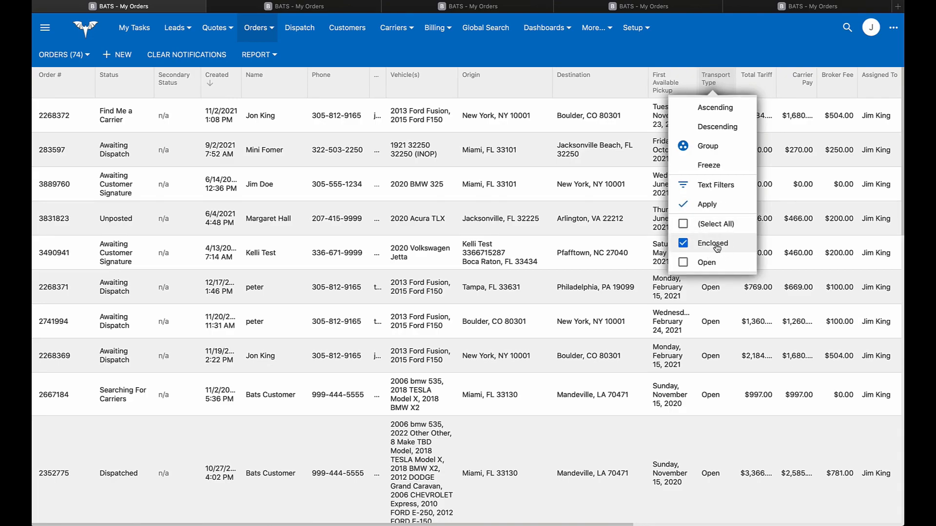
click(716, 207)
click(715, 100)
click(716, 203)
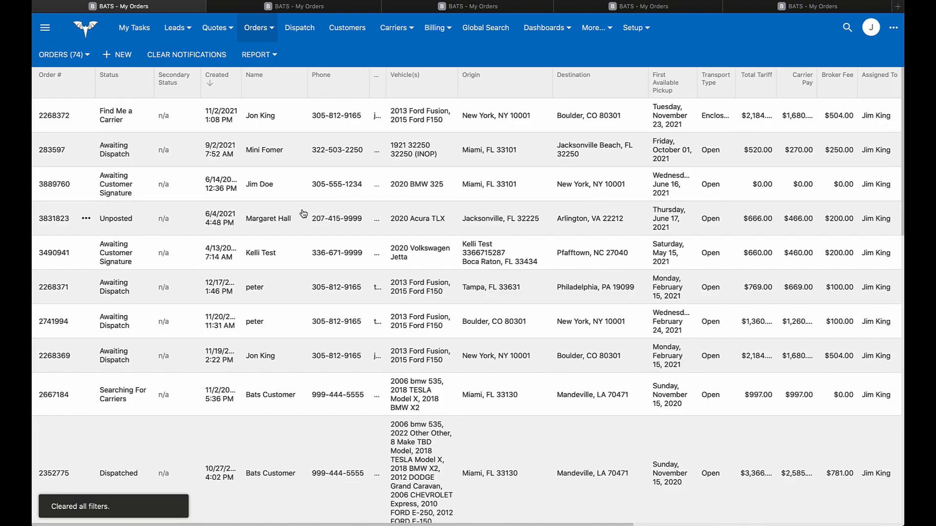
click(223, 85)
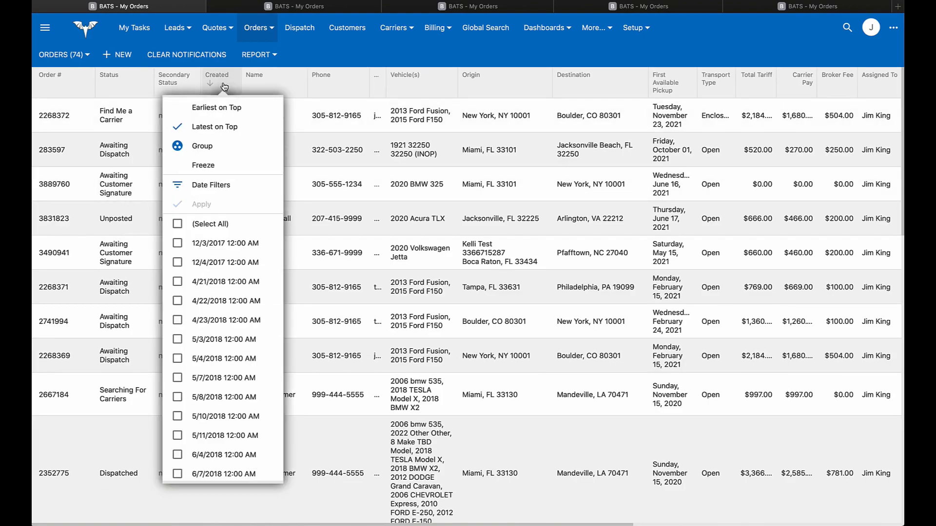
click(215, 185)
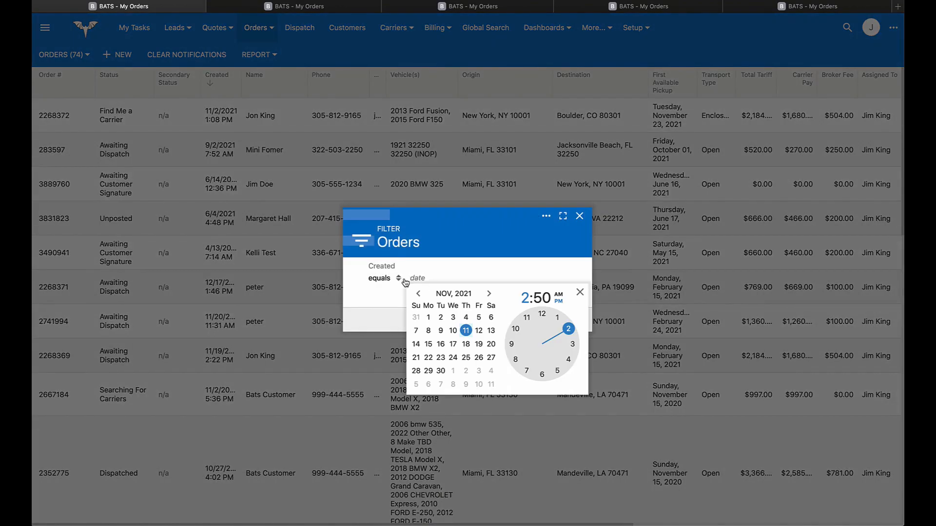
click(385, 278)
click(396, 312)
click(437, 318)
click(566, 320)
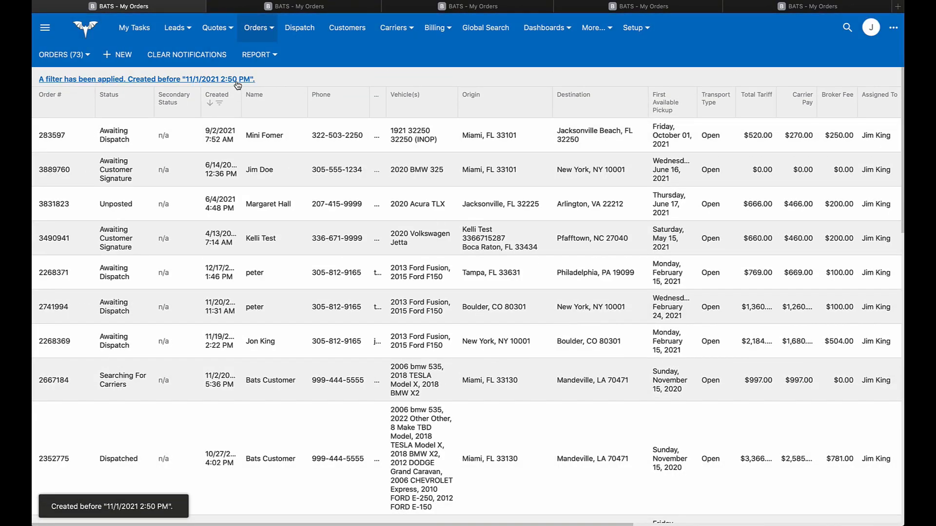
click(234, 79)
click(748, 57)
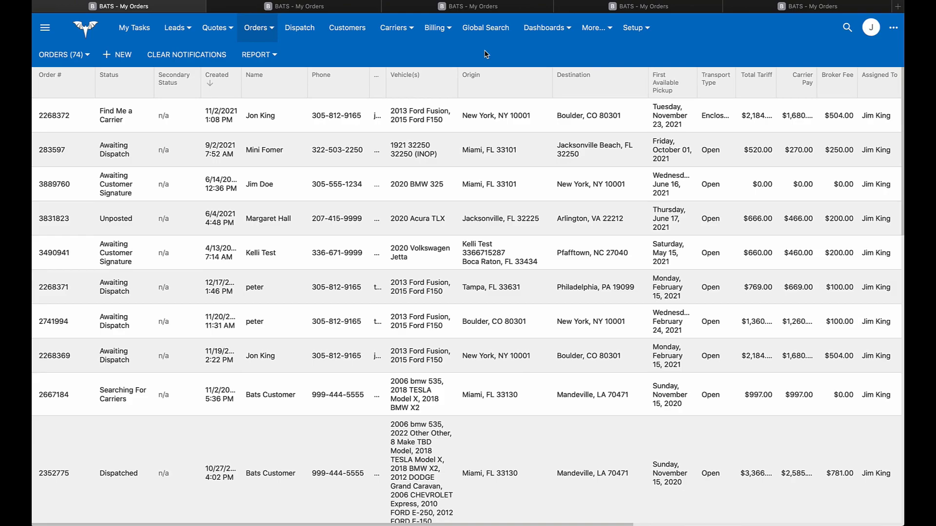
click(319, 11)
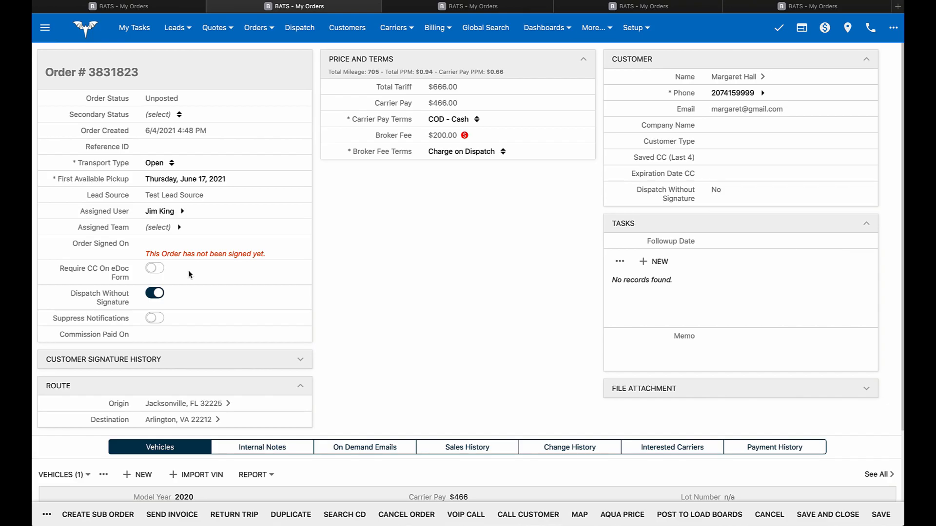
- Turn on Require CC On eDoc Form for order 3831823
click(156, 269)
mouse_move(157, 300)
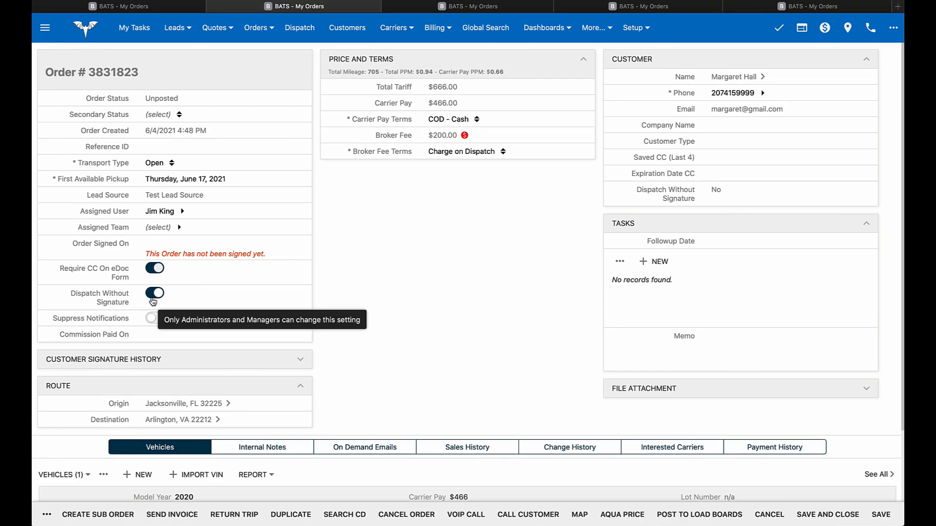
- Enable Suppress Notifications and open the Jacksonville origin address for editing
click(153, 318)
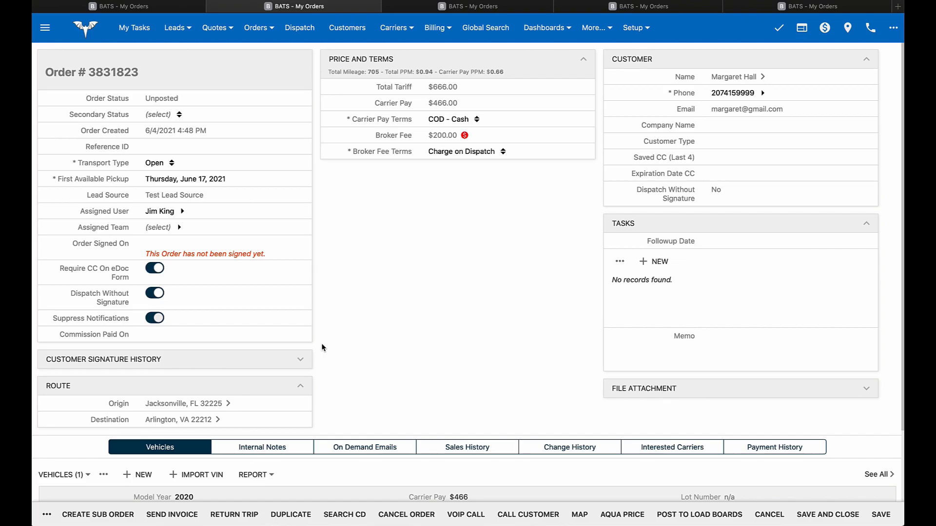
click(229, 404)
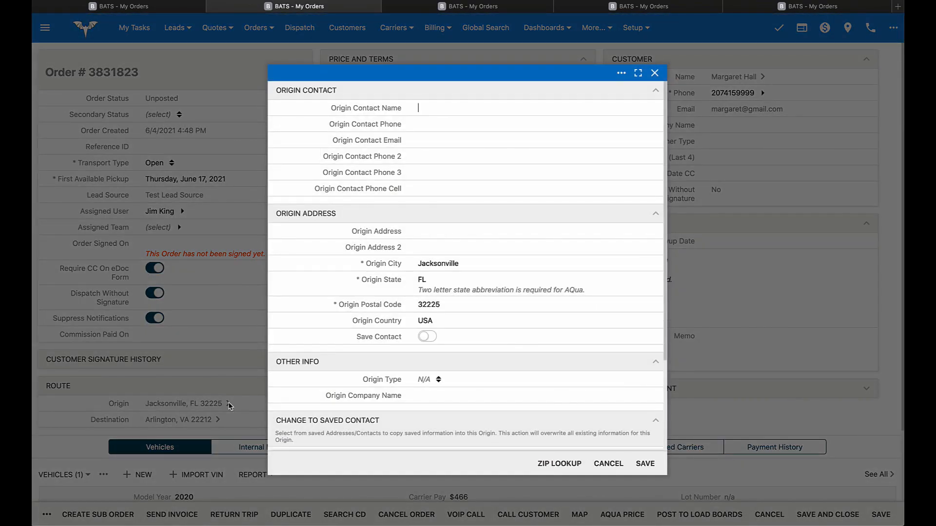
- Cancel the Origin Contact/Address dialog without saving changes
click(608, 463)
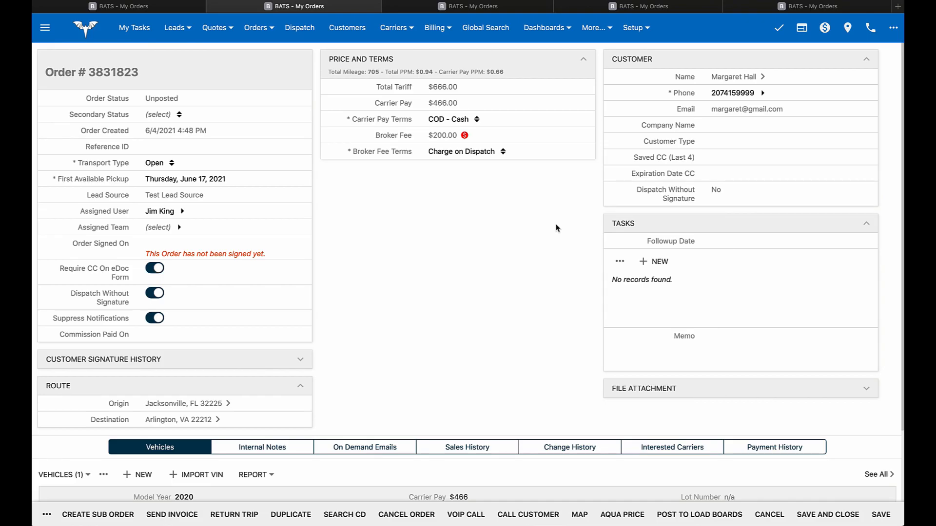
click(763, 77)
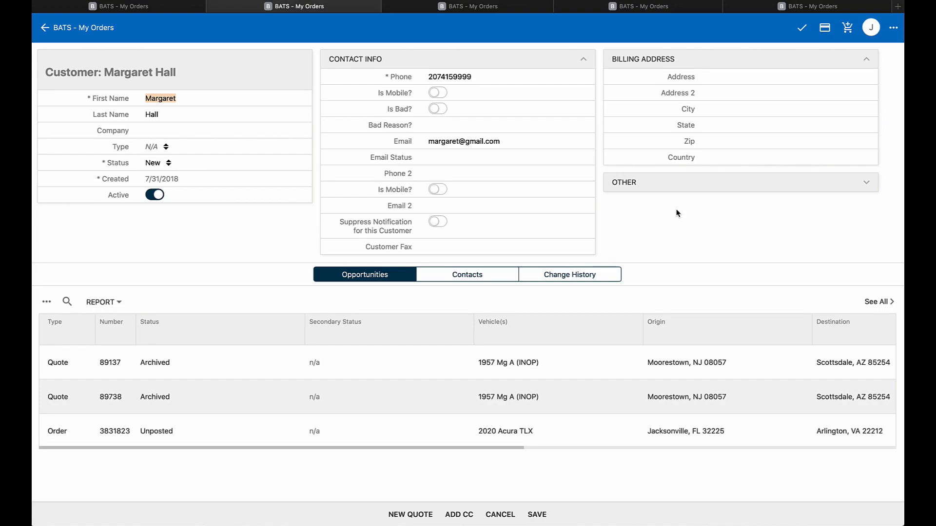
click(681, 188)
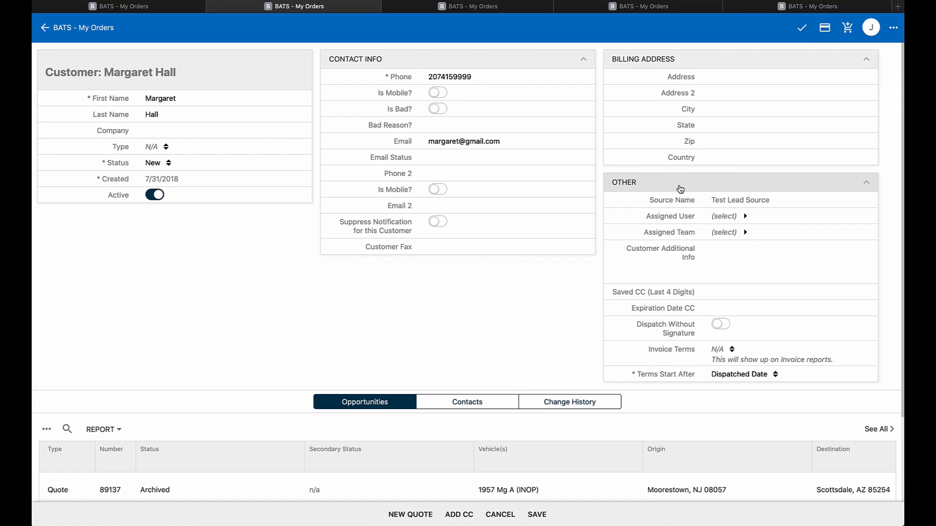
click(45, 28)
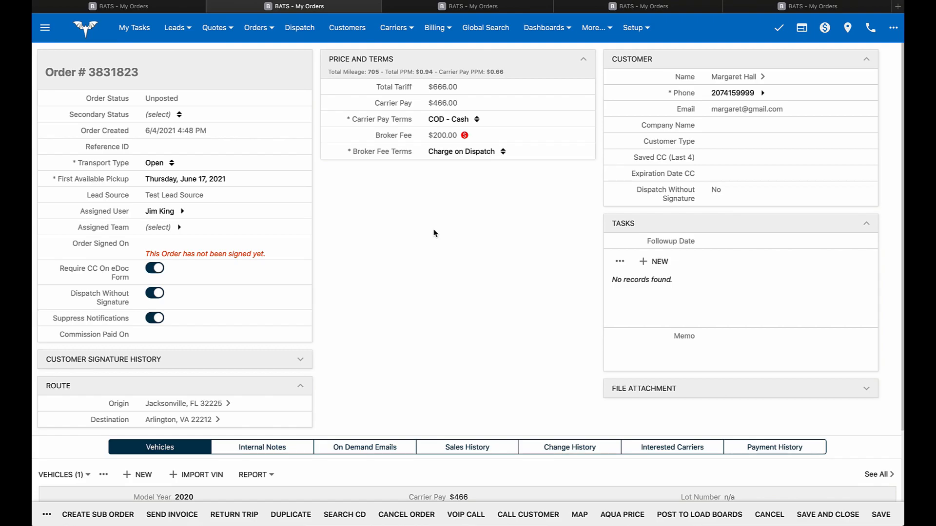
- Expand file attachments to show Bats-1.jpg, preview the email templates, then cancel the email
click(702, 390)
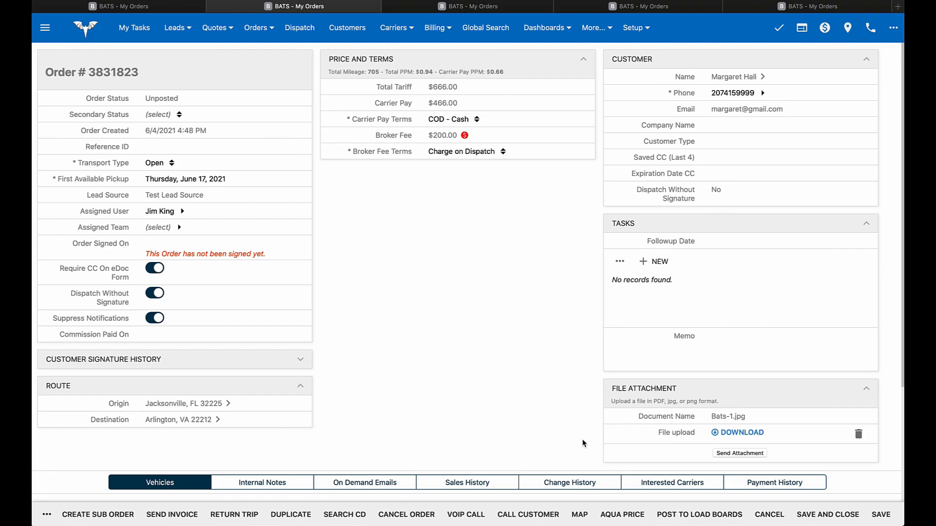
click(741, 453)
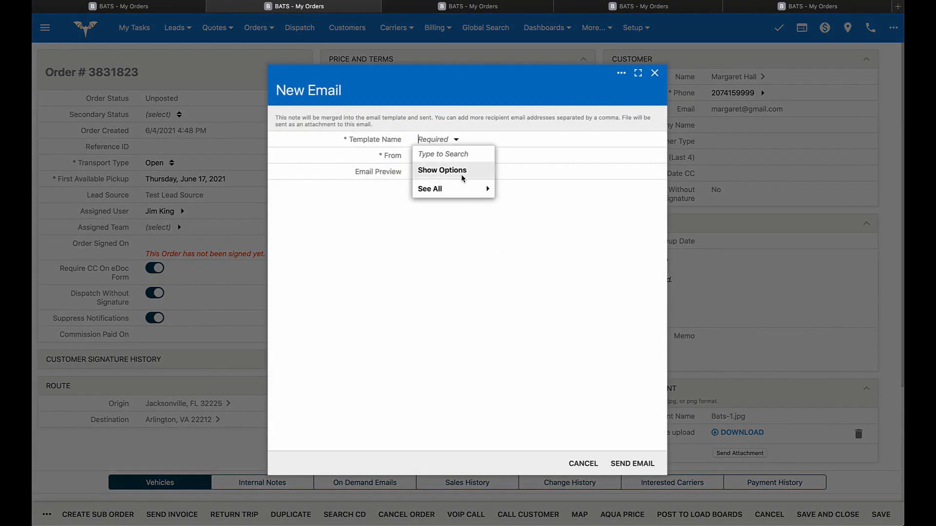
click(548, 244)
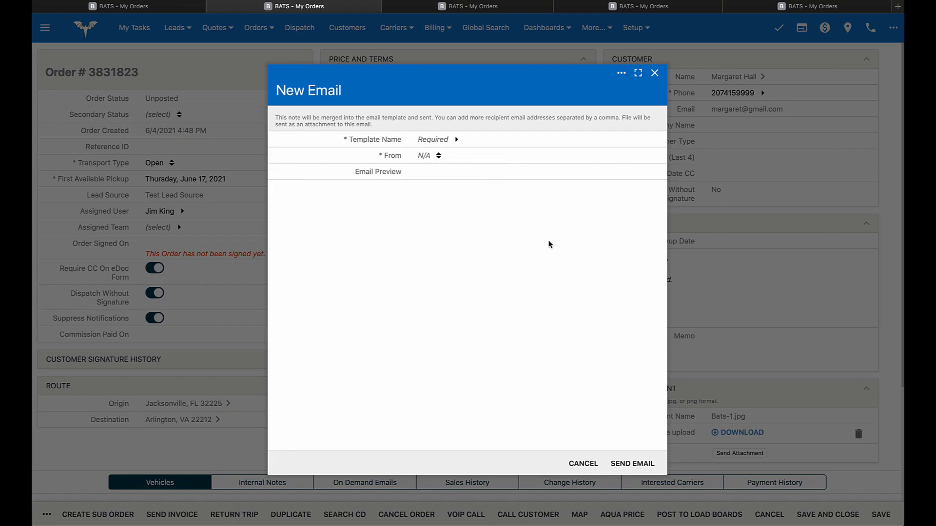
click(589, 464)
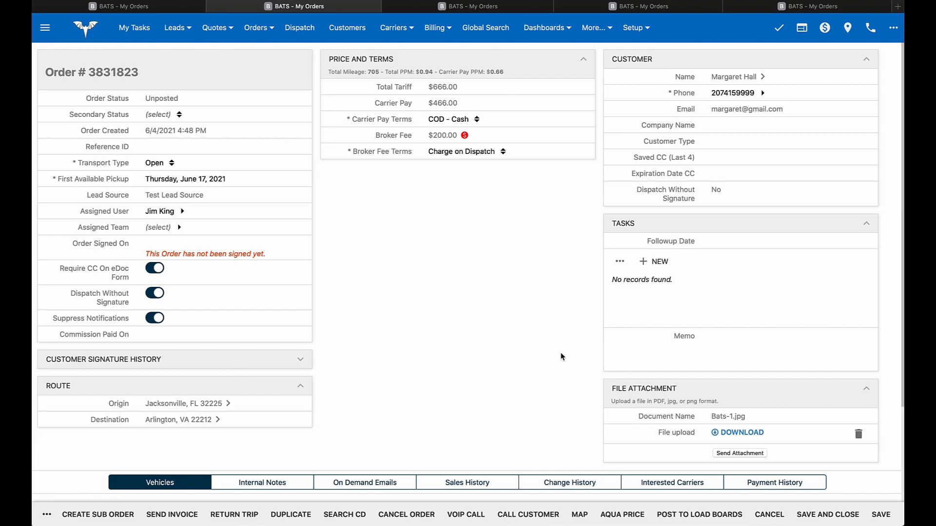
- Set the load board posting amount to $500 and enable Post With Alternate Zip
click(683, 516)
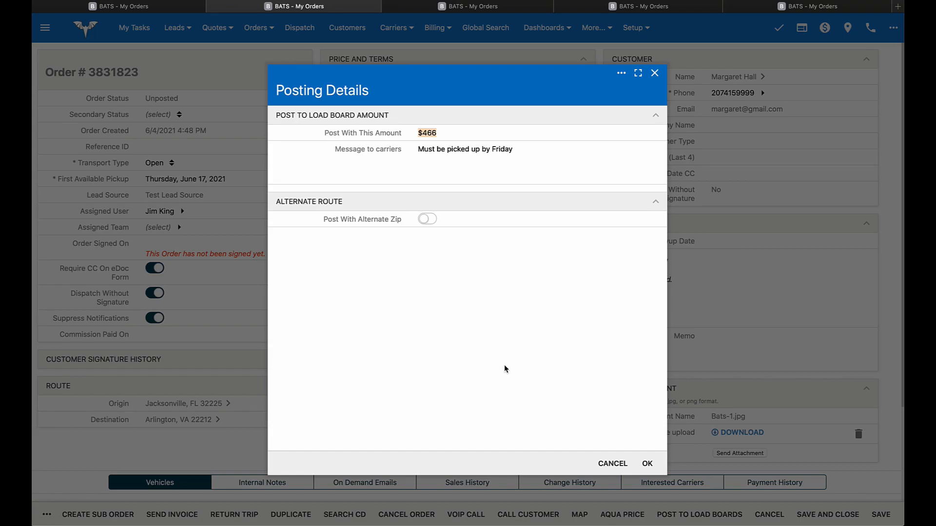
text(500)
key(Tab)
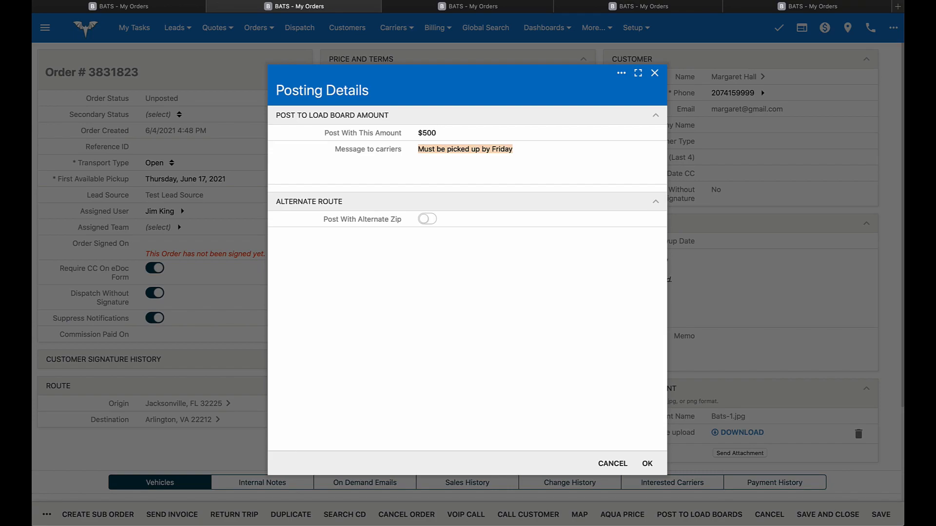
click(427, 220)
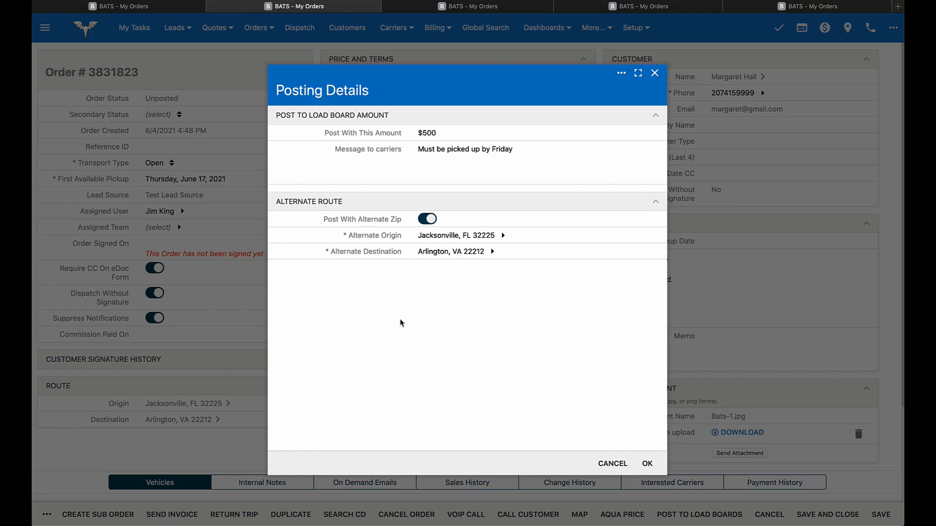
- Set Saint Augustine, FL 32085 as alternate origin and post to load boards
click(456, 235)
text(saint augusti)
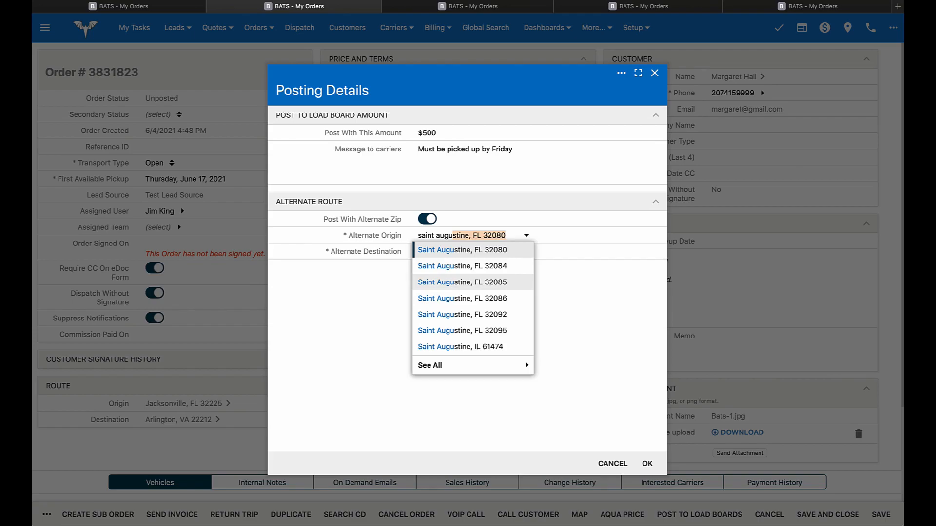
click(462, 282)
click(648, 463)
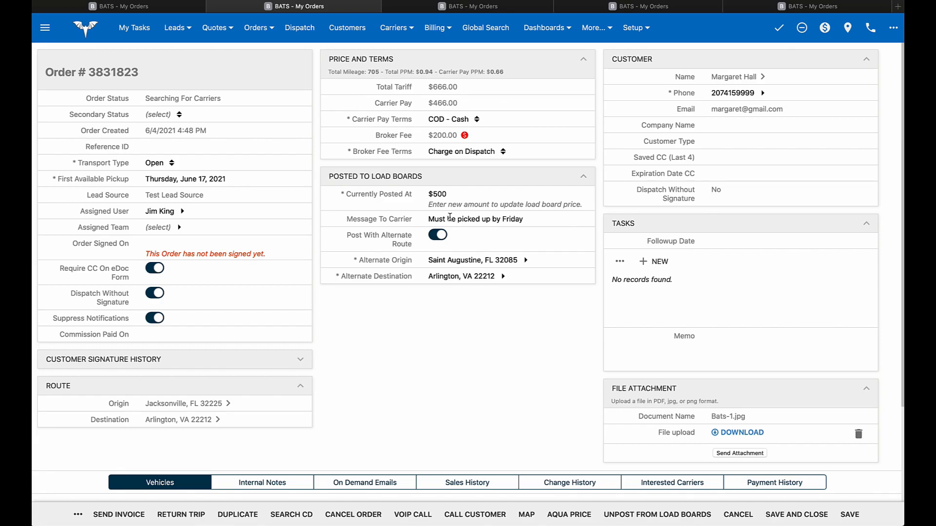
- Raise the currently posted load-board price to $550 and apply the update
double_click(447, 196)
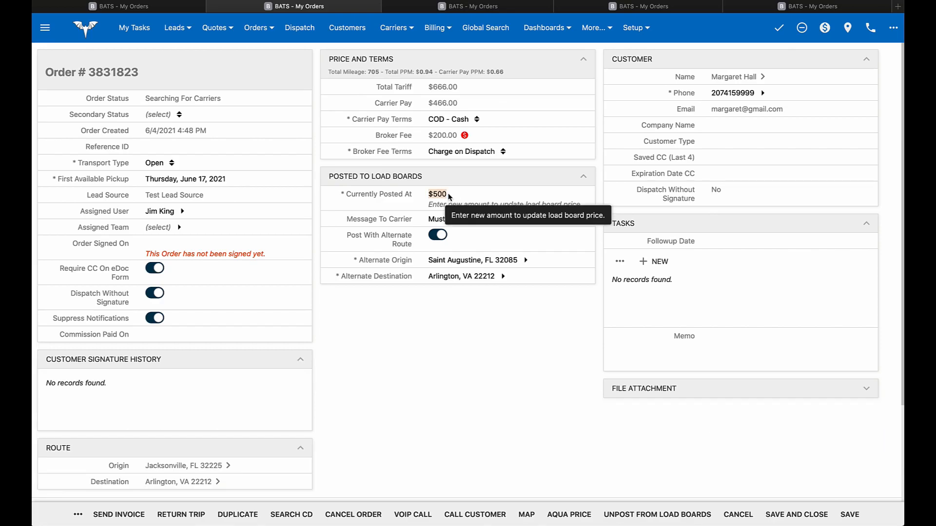
text(550)
key(Tab)
click(854, 516)
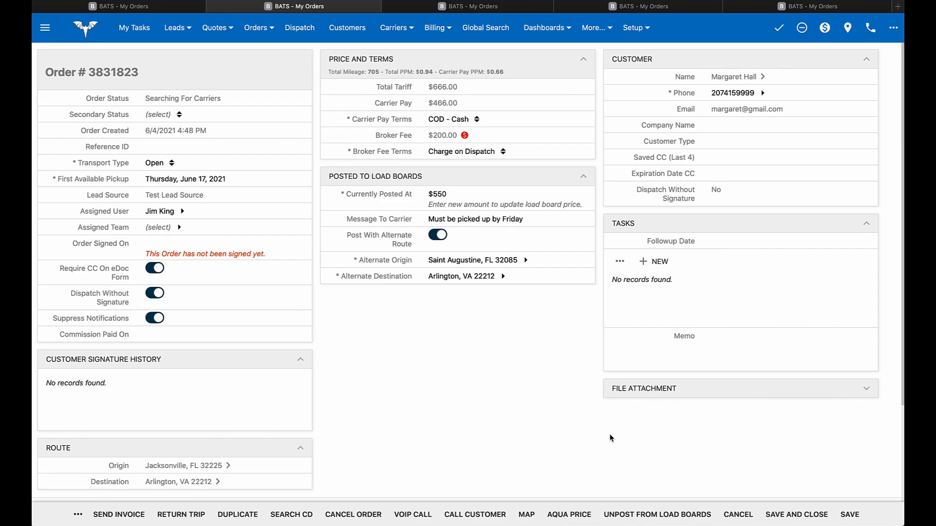
- Change the alternate destination to Washington, DC 20002
click(462, 277)
text(washington)
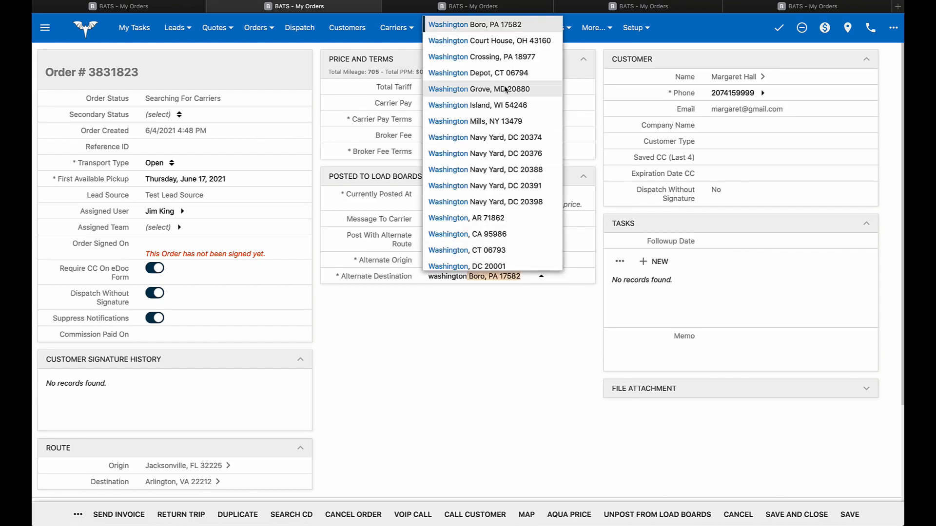
scroll(522, 236, down, 2)
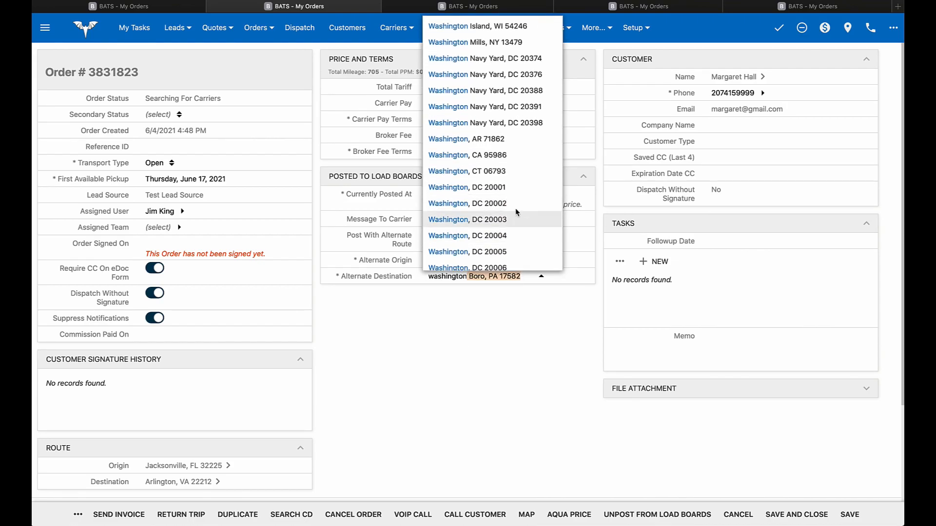
click(510, 207)
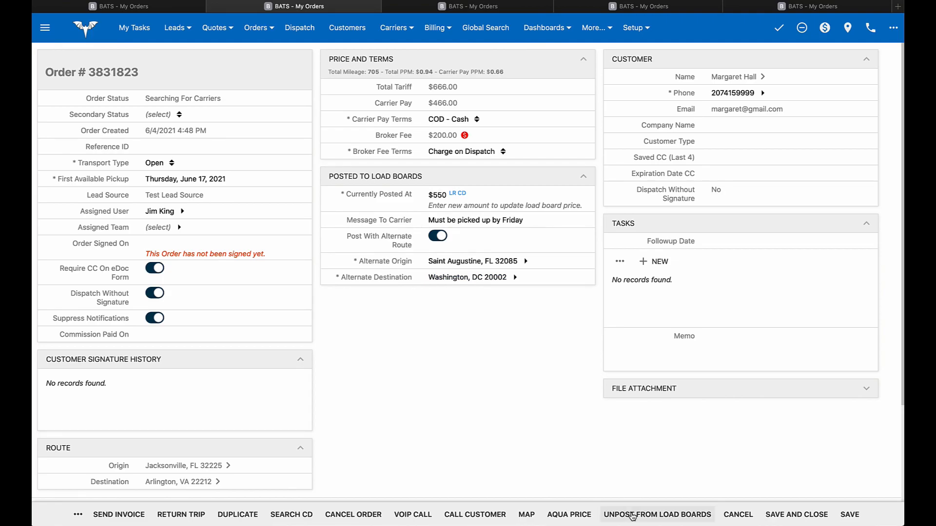
- Unpost order 3831823 from all load boards and confirm the removal
click(633, 516)
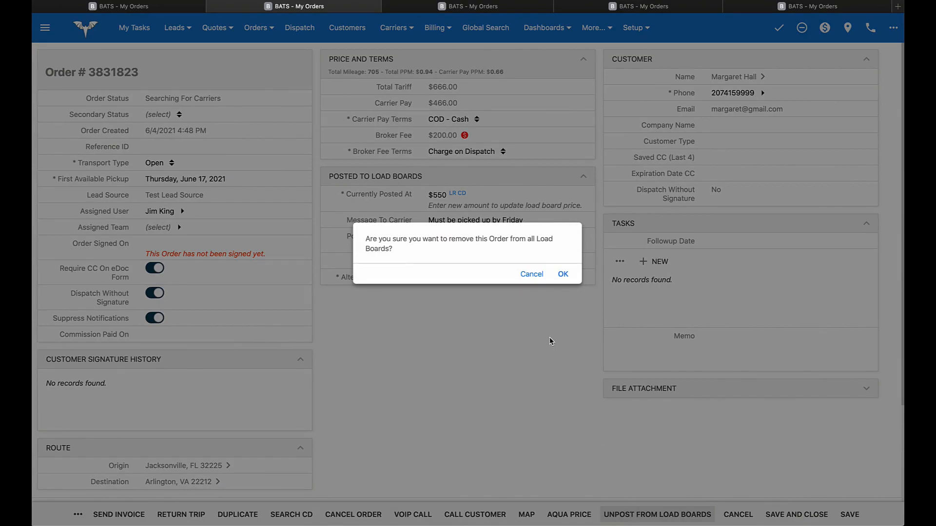
click(563, 274)
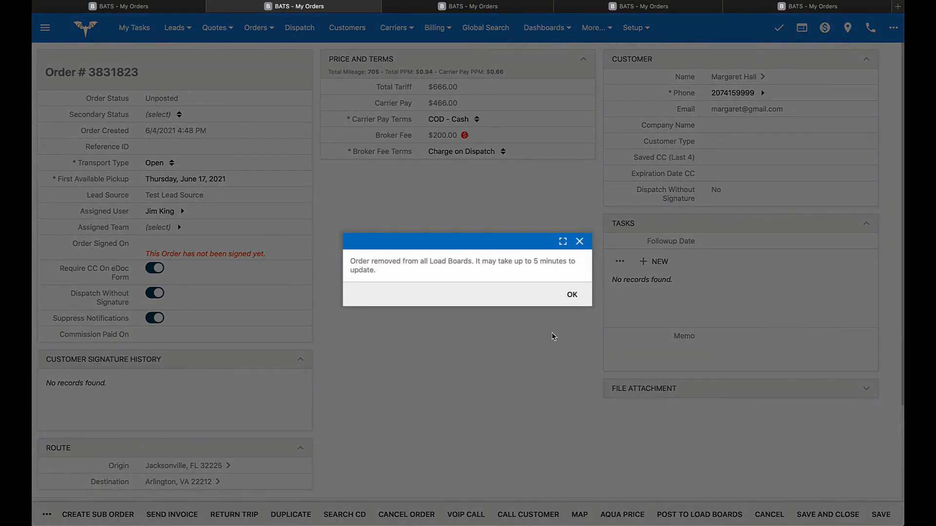